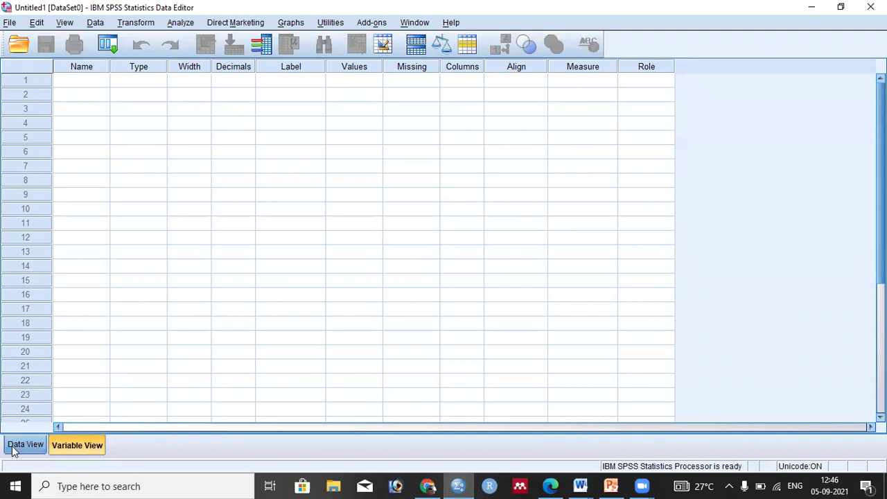
# Enter 64, 66, 62, 70 and 68 in rows 1 to 5 of the first data column
pyautogui.click(31, 447)
pyautogui.click(64, 449)
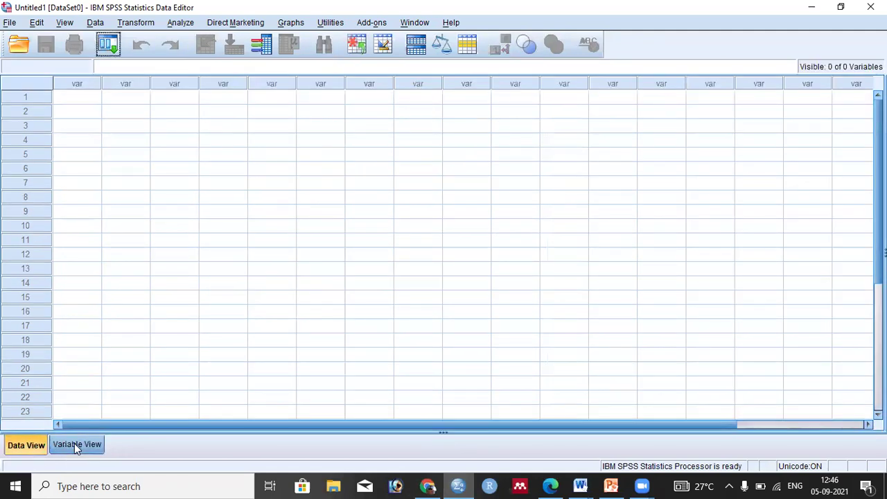
pyautogui.click(26, 447)
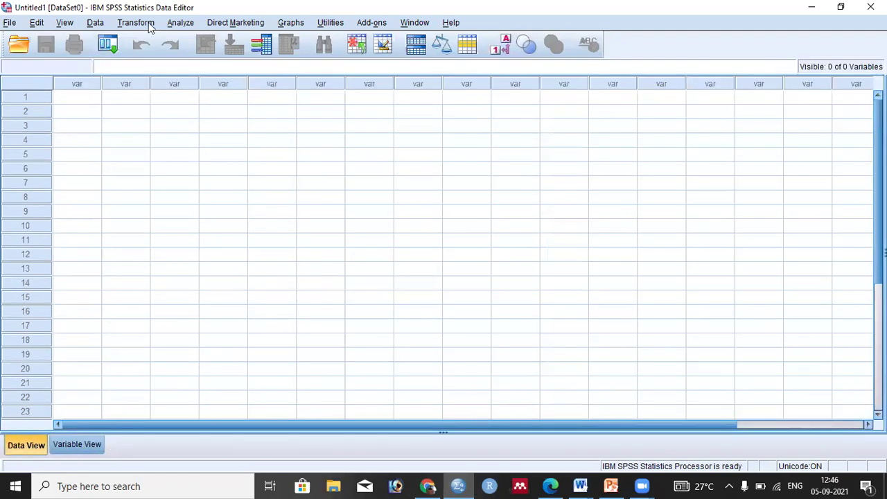
pyautogui.click(78, 101)
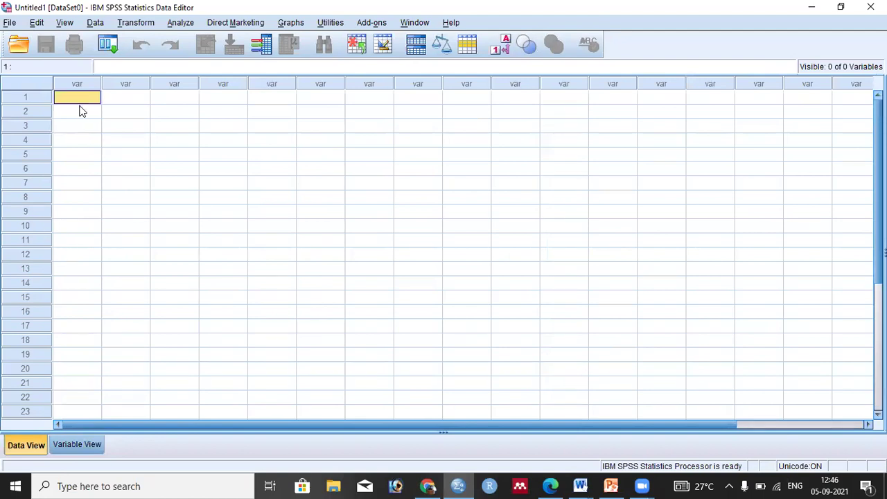
pyautogui.write('64')
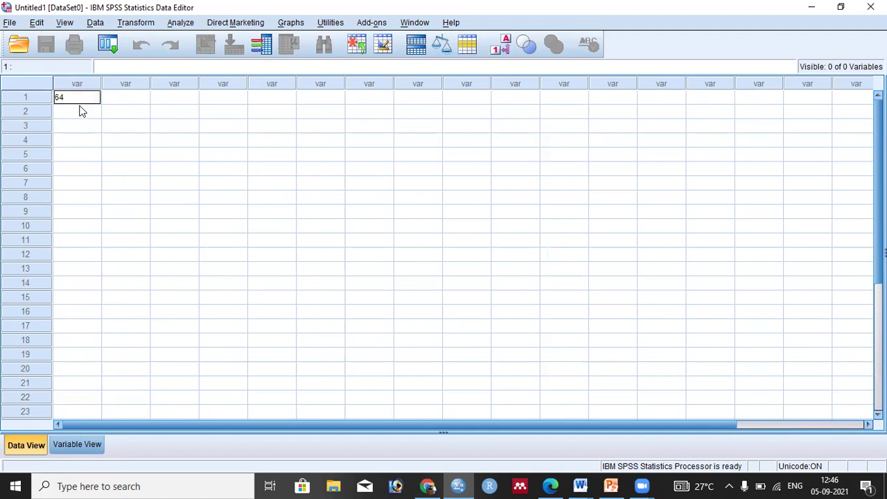
pyautogui.press('Return')
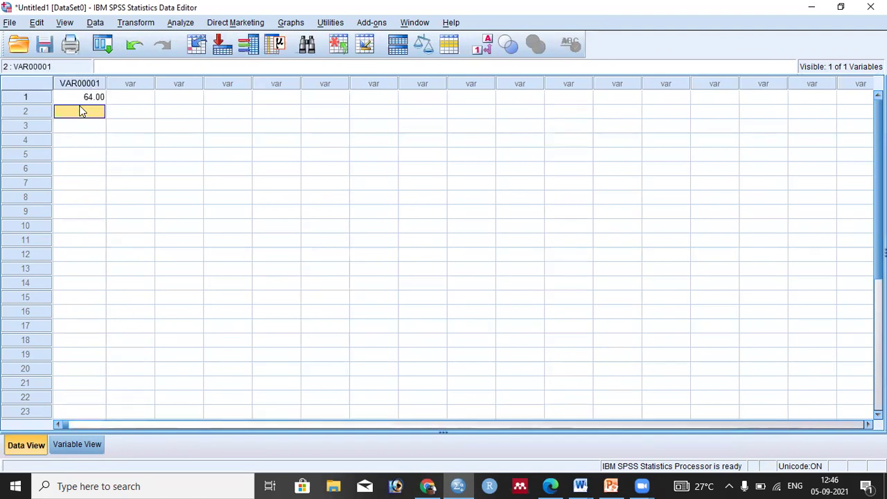
pyautogui.write('66')
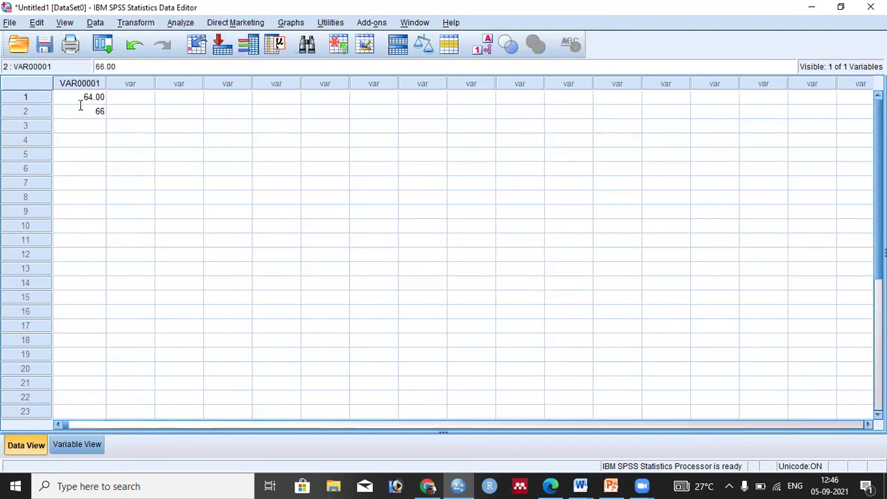
pyautogui.press('Return')
pyautogui.write('62')
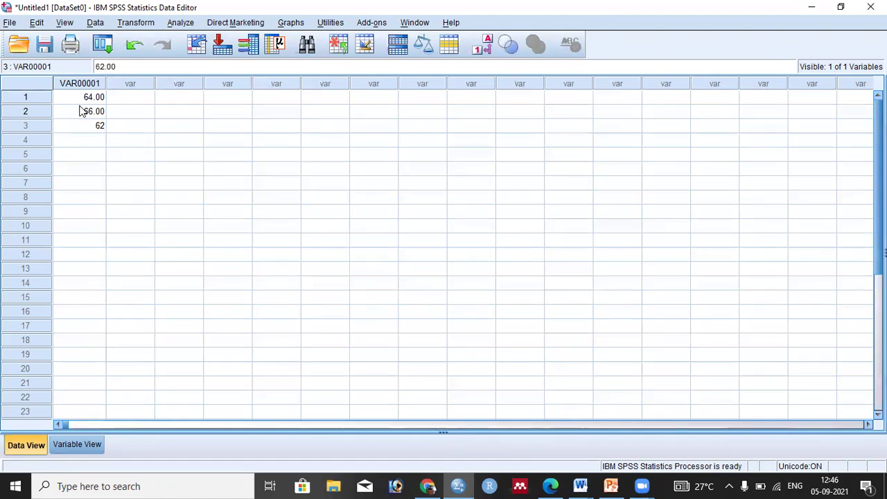
pyautogui.press('Return')
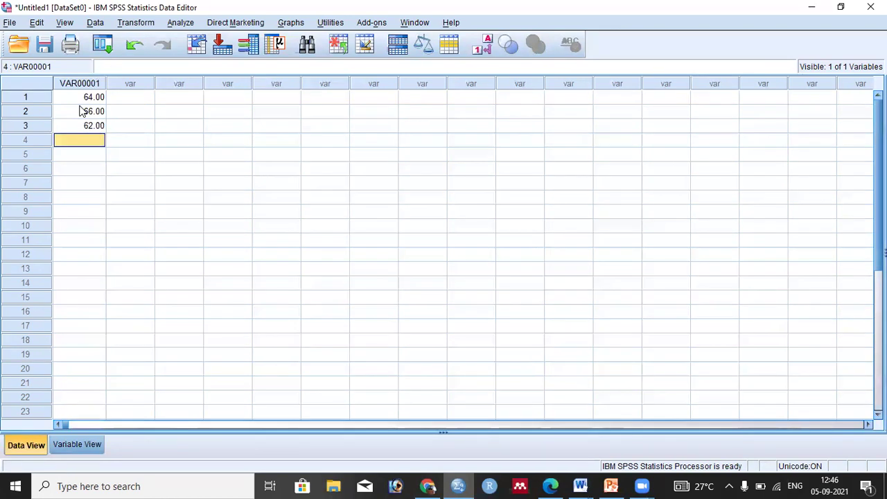
pyautogui.write('70')
pyautogui.press('Return')
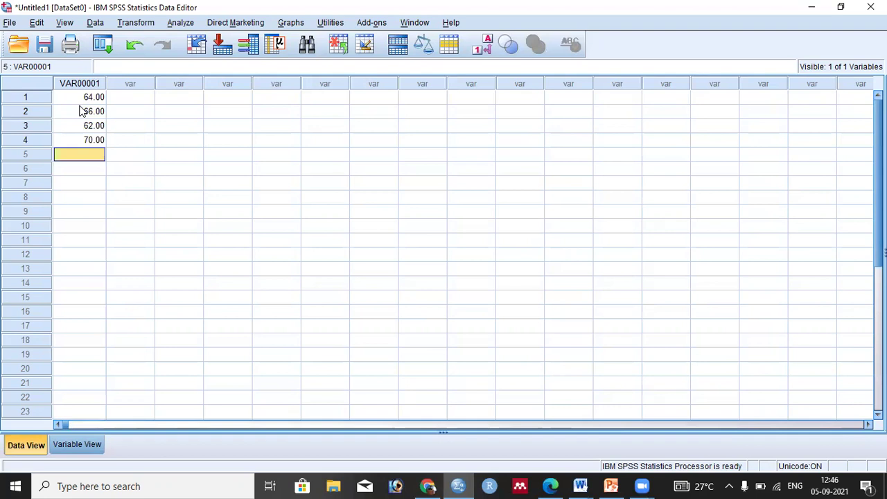
pyautogui.write('68')
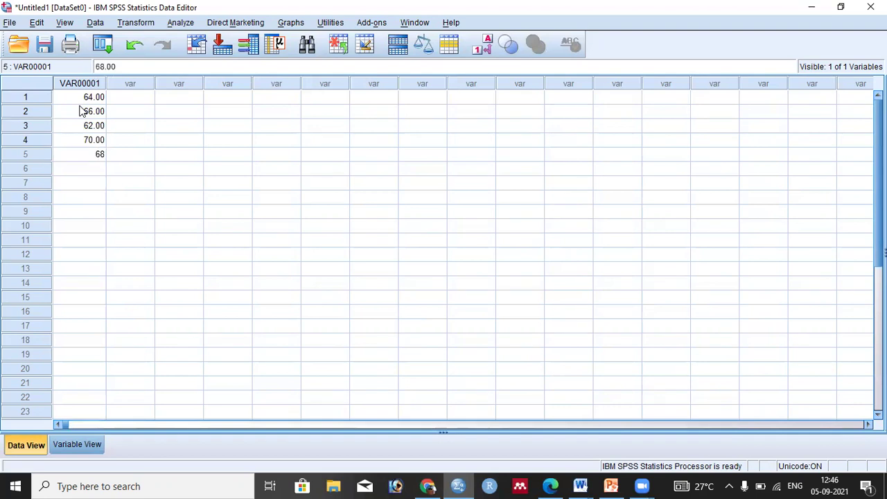
pyautogui.press('Return')
# Continue the first data column with 64, 64, 68, 66 and 66 in rows 6 to 10
pyautogui.write('64')
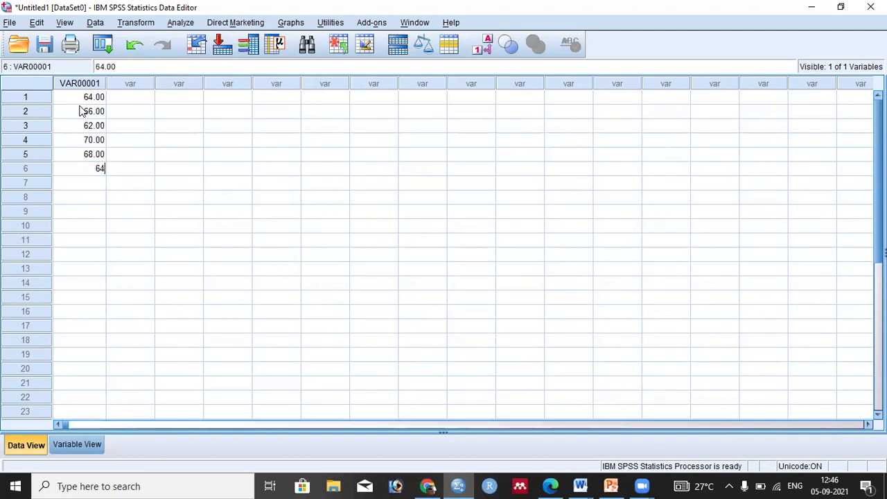
pyautogui.press('Return')
pyautogui.write('64')
pyautogui.press('Return')
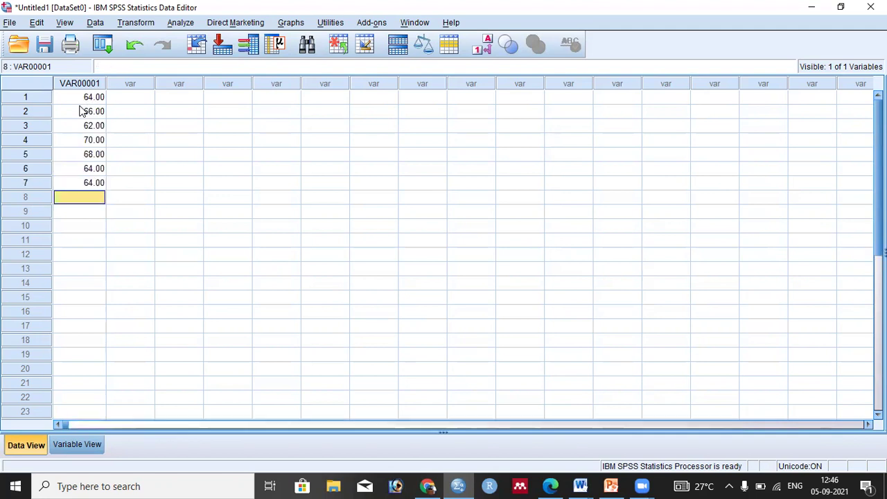
pyautogui.write('68')
pyautogui.press('Return')
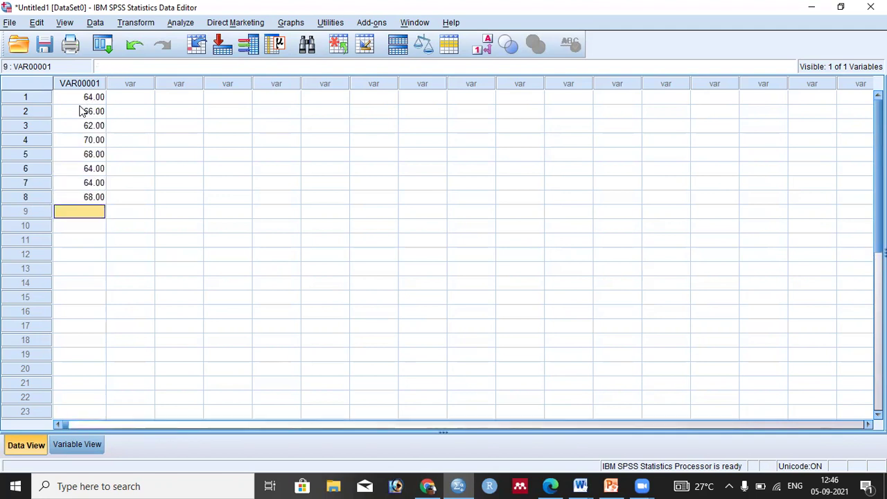
pyautogui.write('66')
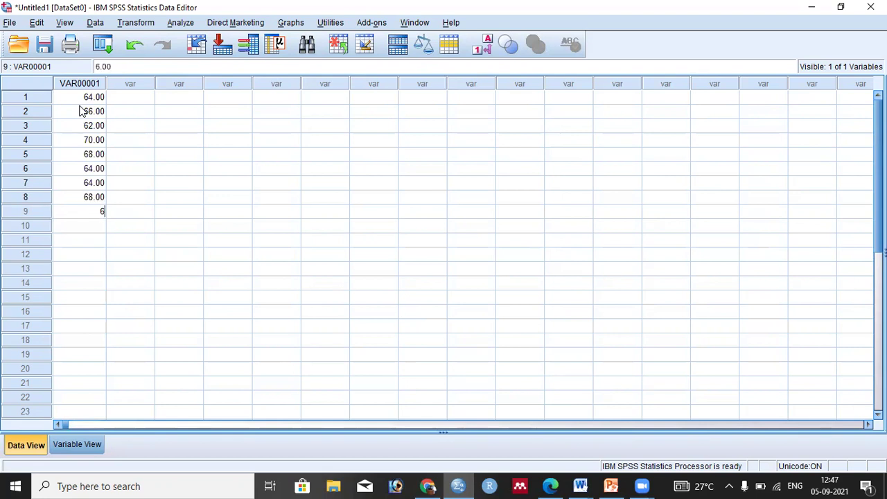
pyautogui.press('Return')
pyautogui.write('66')
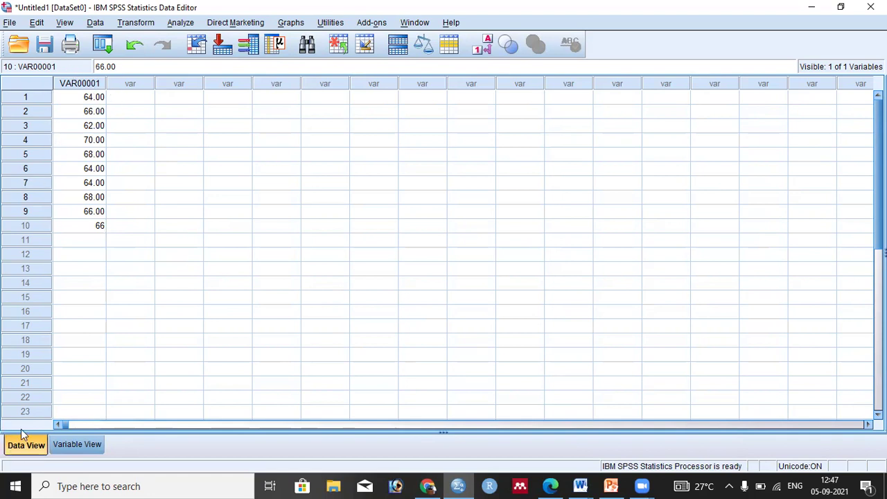
# Define the variable with the name H, the label Height and the Scale measurement level
pyautogui.click(79, 450)
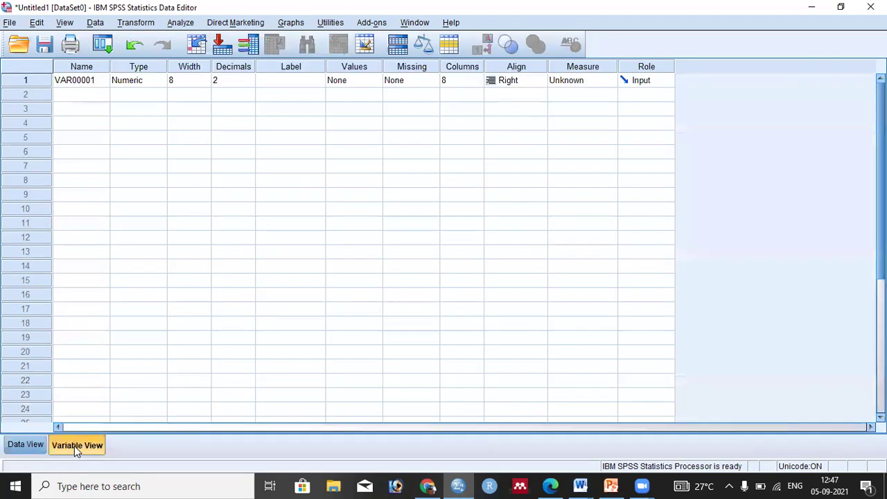
pyautogui.click(80, 84)
pyautogui.write('H')
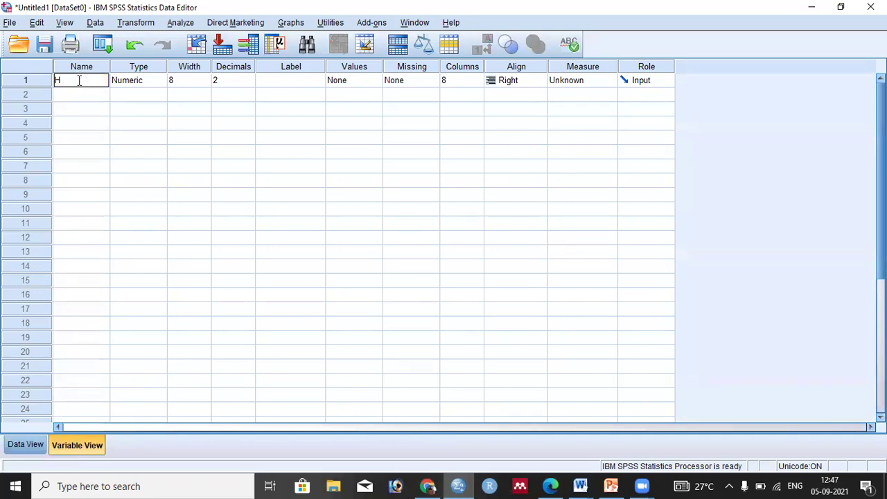
pyautogui.click(288, 81)
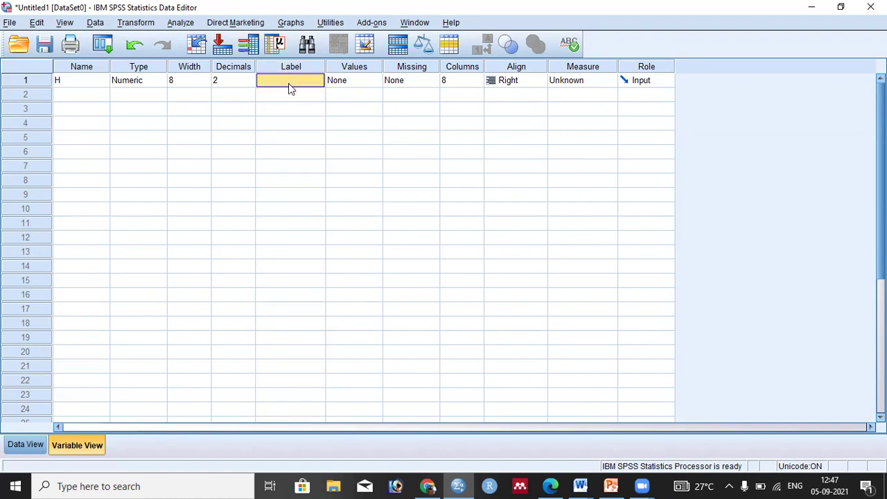
pyautogui.write('Height')
pyautogui.click(564, 84)
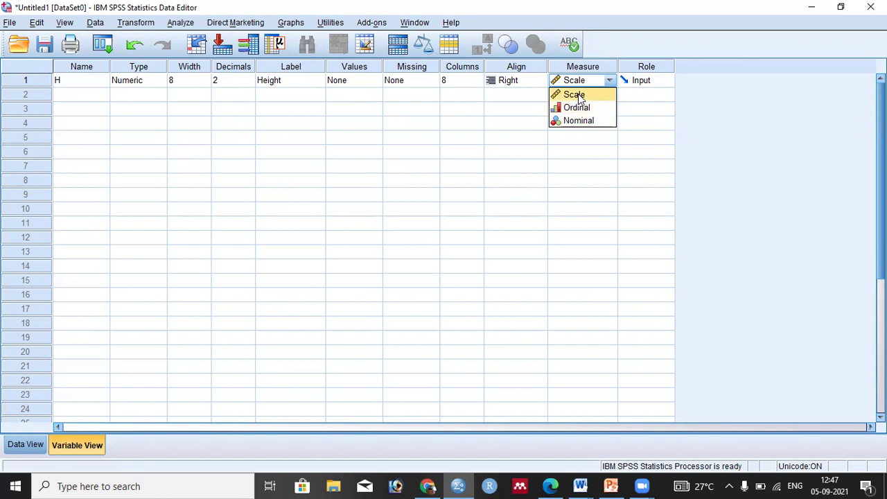
pyautogui.click(574, 95)
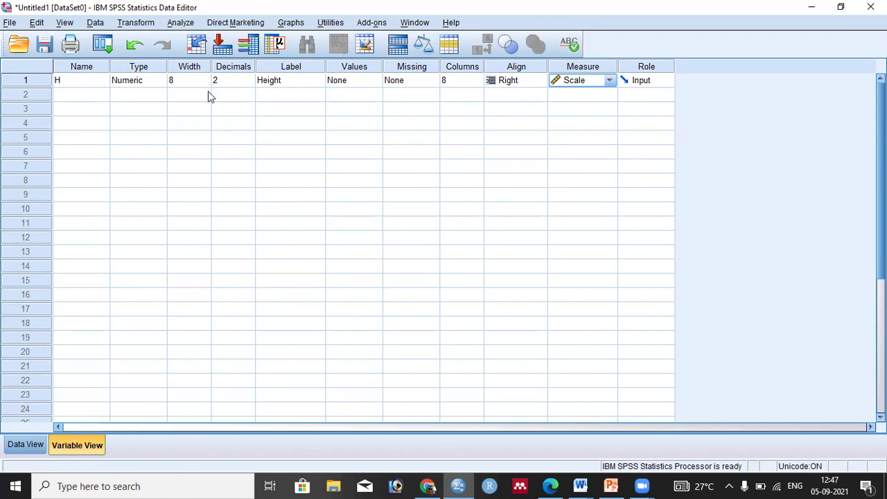
# Start a One-Sample T Test from Compare Means with Height as the test variable
pyautogui.click(176, 22)
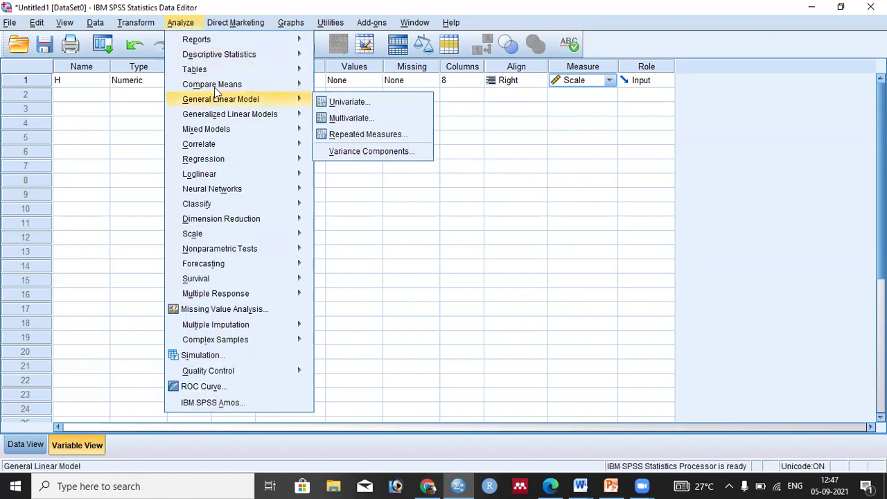
pyautogui.moveTo(217, 87)
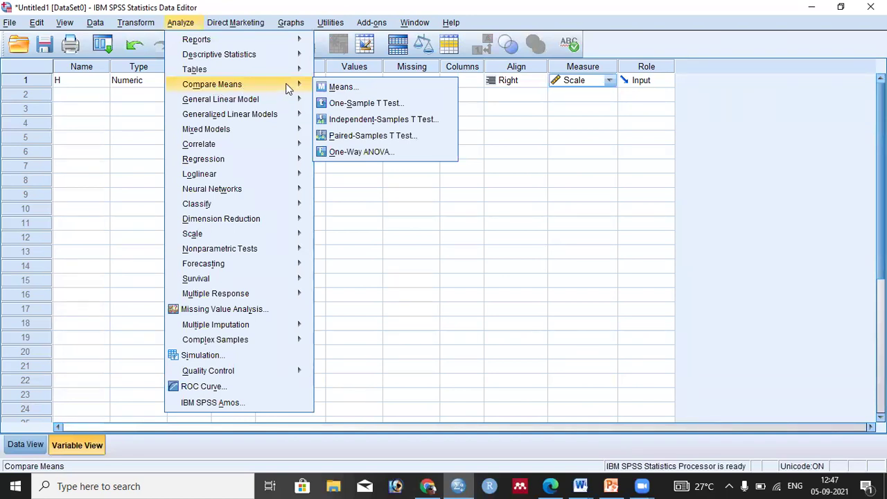
pyautogui.click(356, 104)
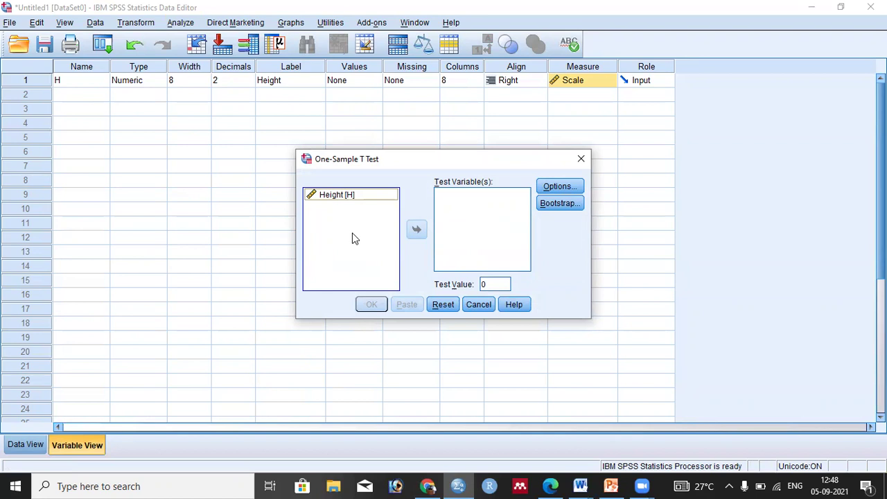
pyautogui.click(359, 195)
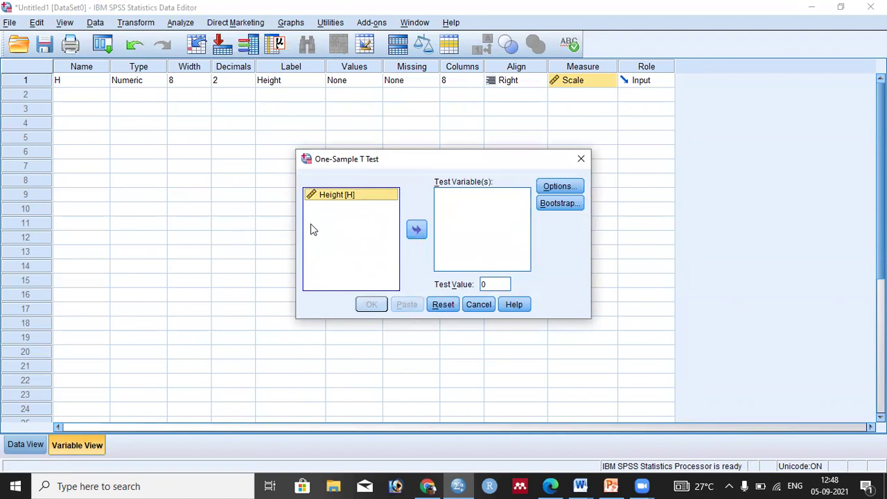
pyautogui.click(416, 230)
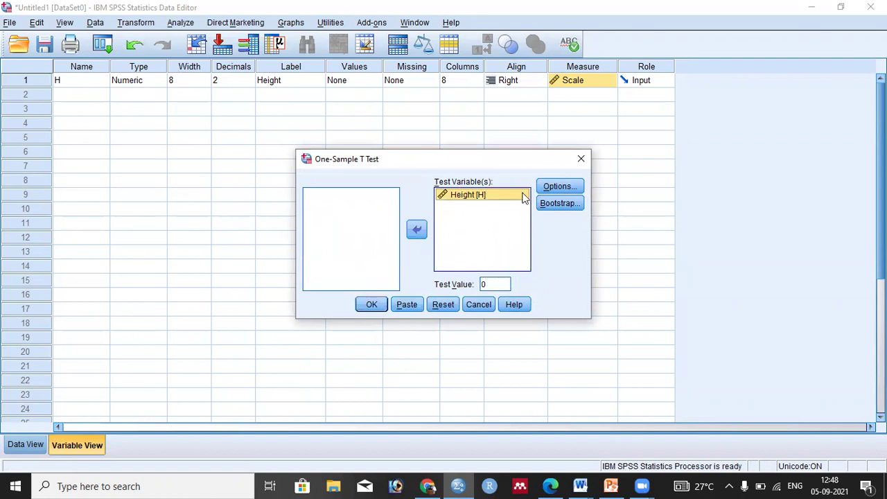
# Set the test value to 65, keep the 95% confidence interval and analysis-by-analysis exclusion, and run the test
pyautogui.click(558, 186)
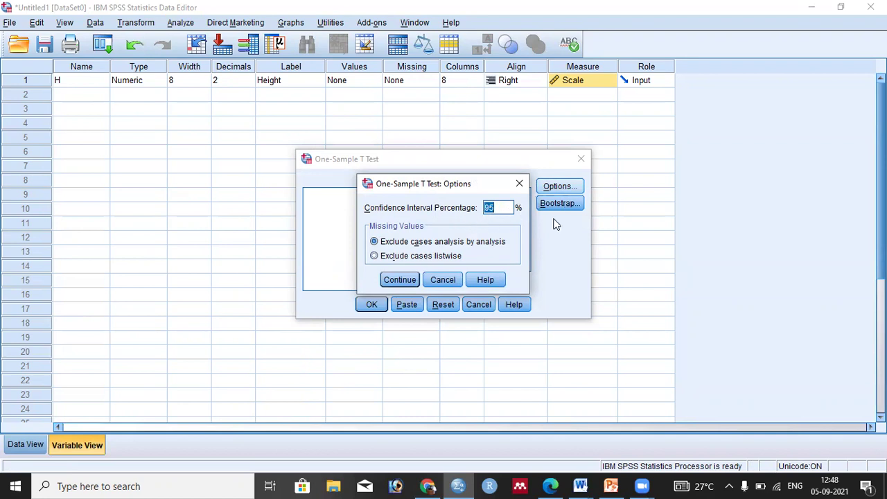
pyautogui.click(392, 279)
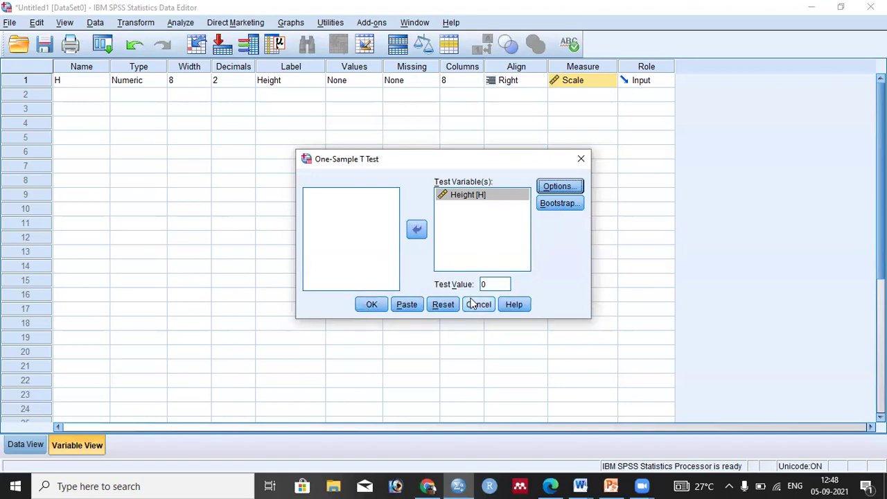
pyautogui.doubleClick(490, 284)
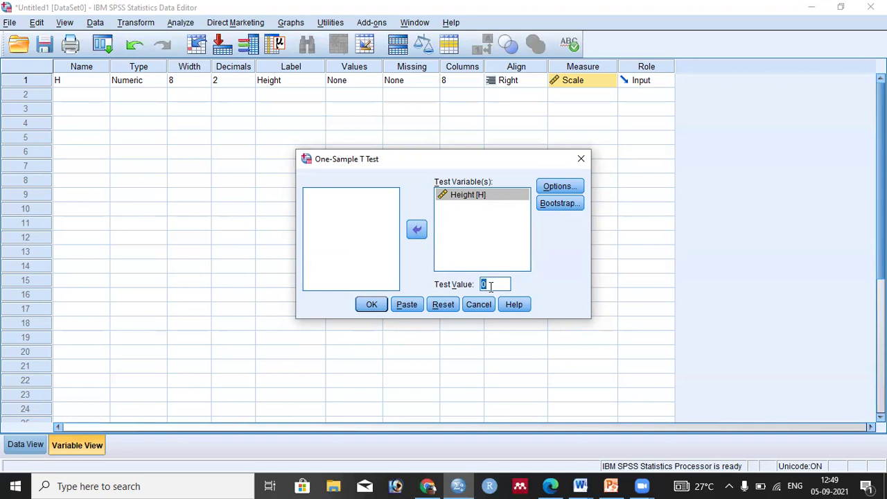
pyautogui.write('65')
pyautogui.click(554, 187)
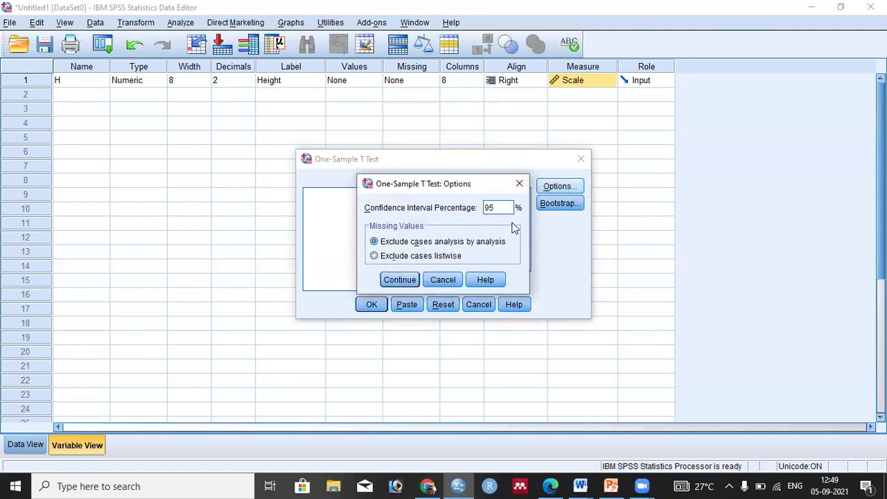
pyautogui.click(406, 284)
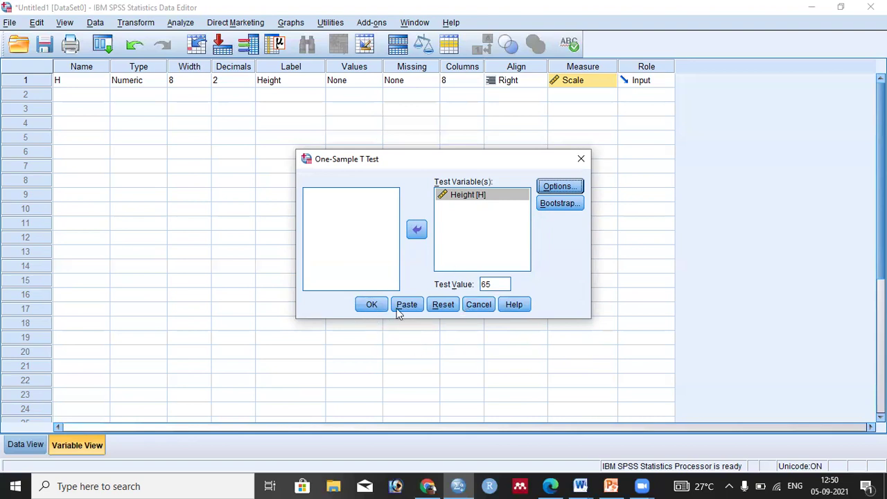
pyautogui.click(374, 305)
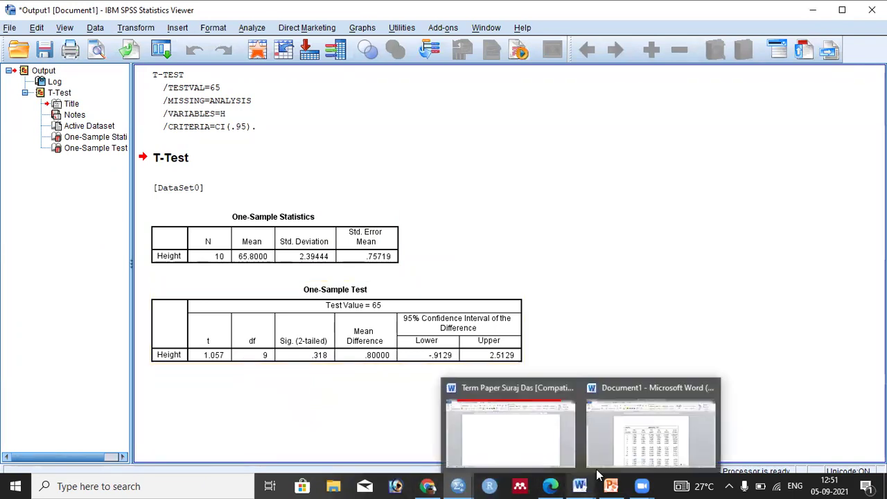
# Compare the One-Sample Test results with the critical t-value table in Word's Document1, and return to the SPSS output
pyautogui.moveTo(582, 485)
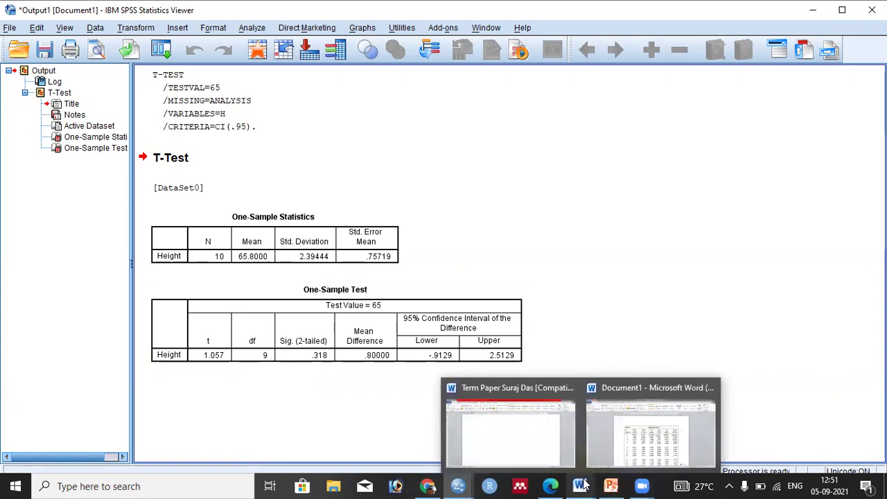
pyautogui.click(651, 426)
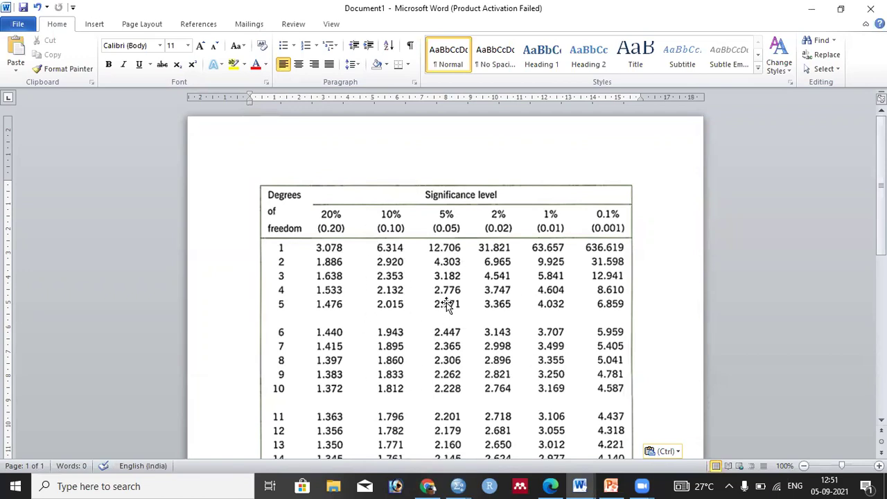
pyautogui.click(458, 486)
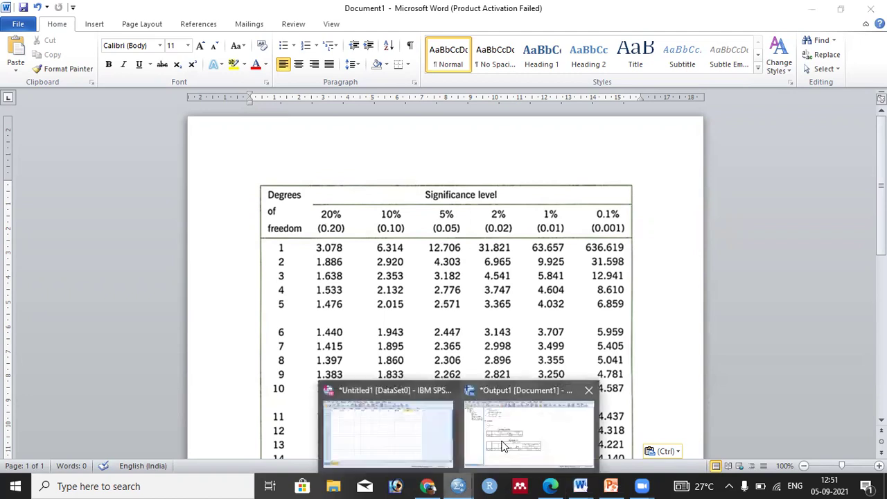
pyautogui.click(503, 446)
pyautogui.click(215, 354)
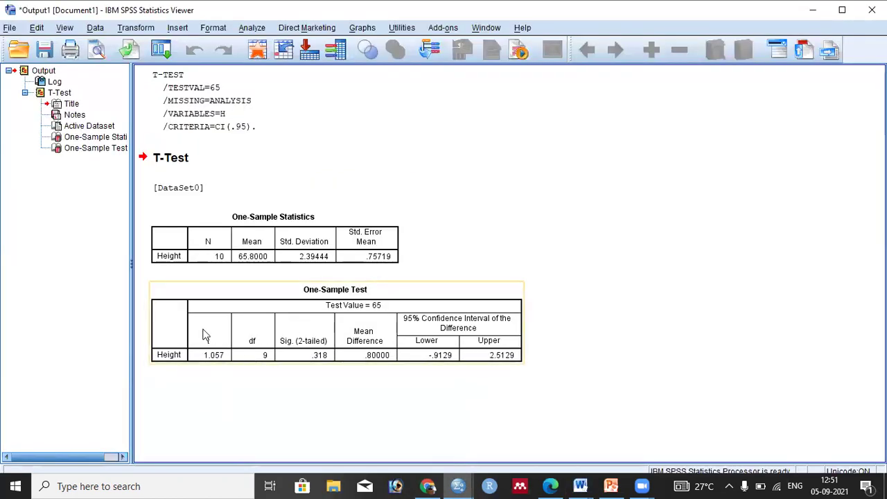
pyautogui.click(457, 460)
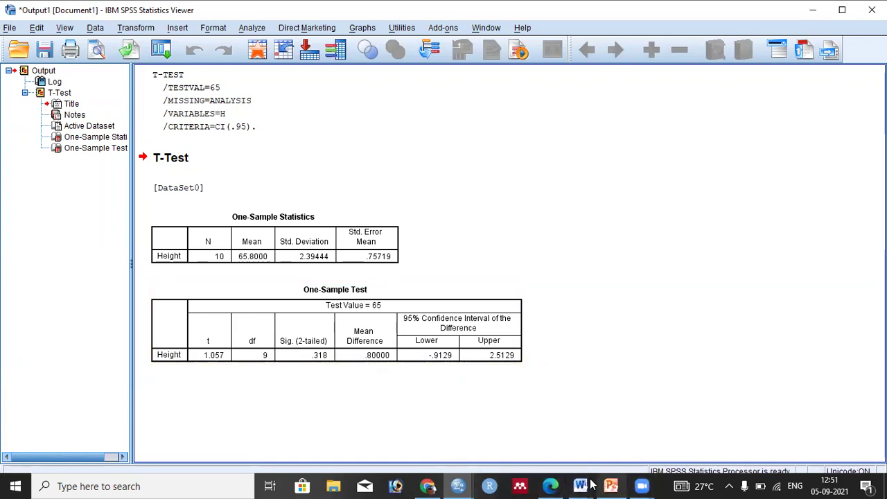
pyautogui.click(580, 485)
pyautogui.click(643, 435)
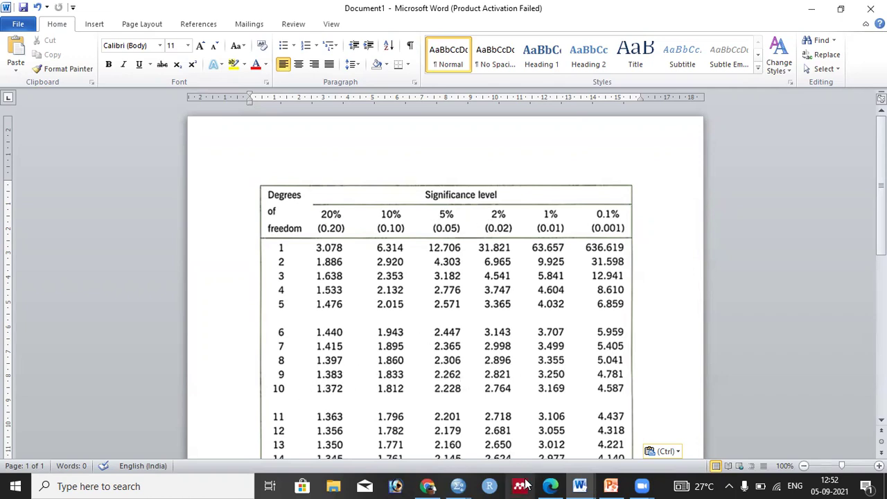
pyautogui.click(464, 478)
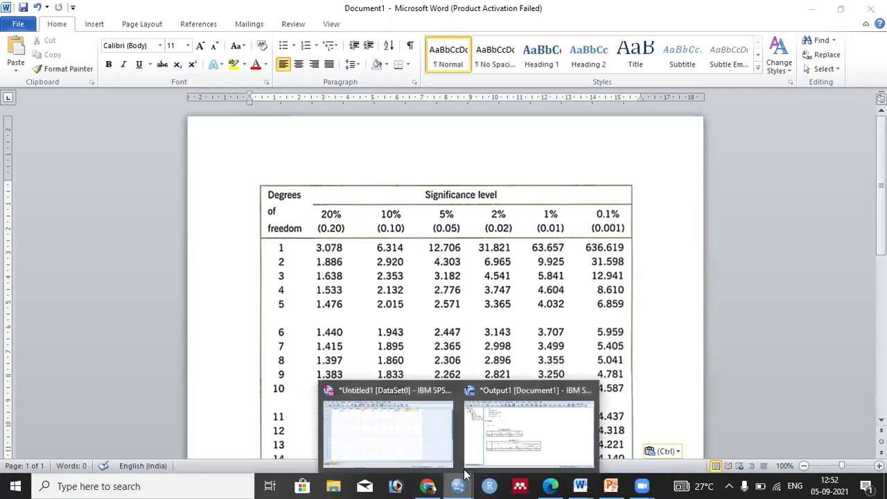
pyautogui.click(554, 433)
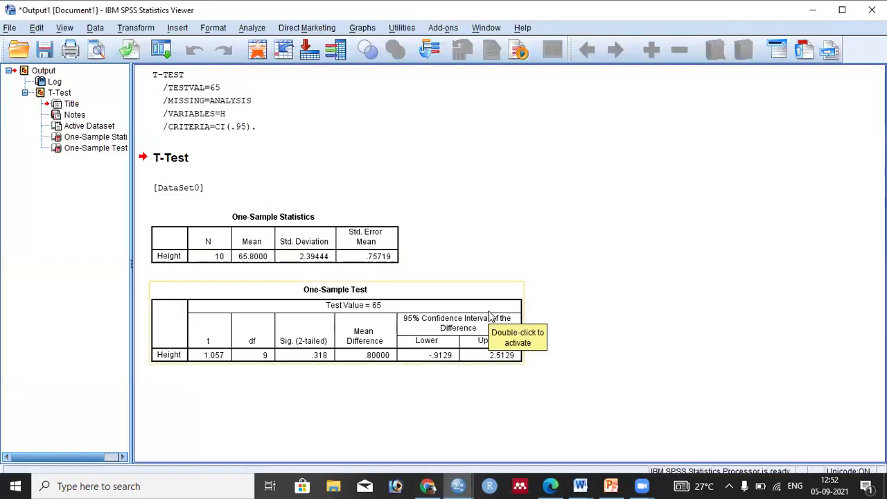